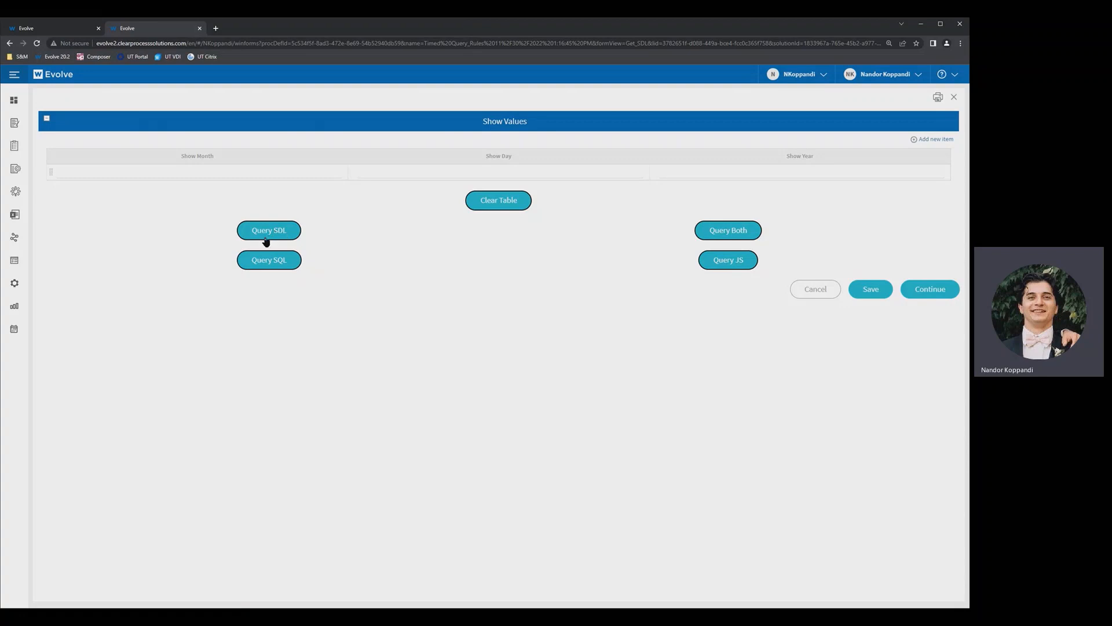
Run the SDL query and the SQL query separately in the Show Values form, and clear the table.
click(267, 239)
click(285, 271)
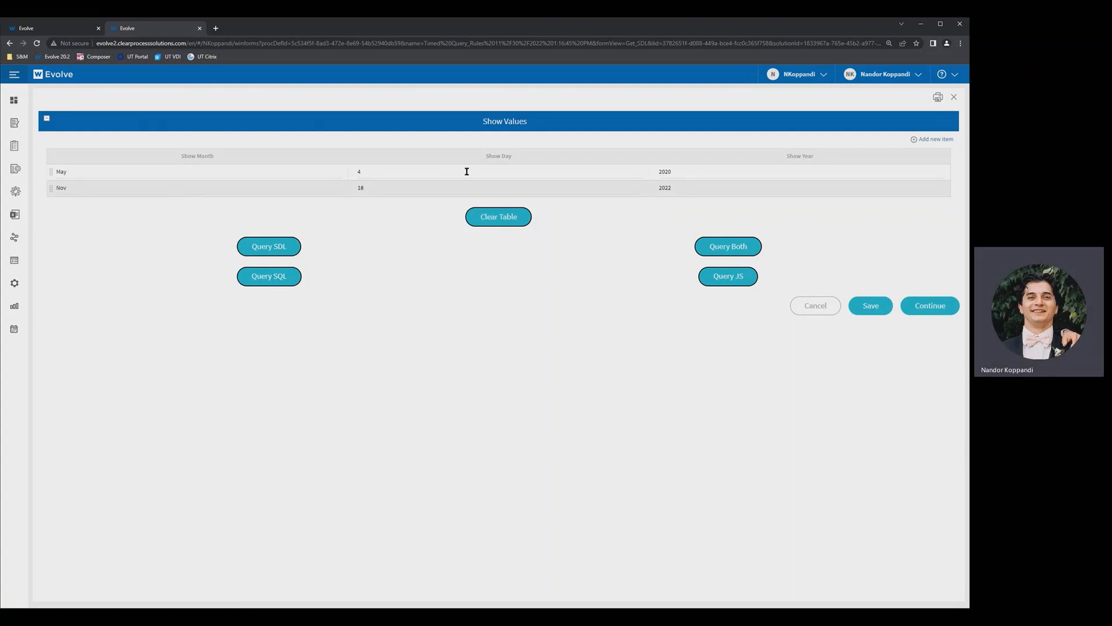
click(503, 223)
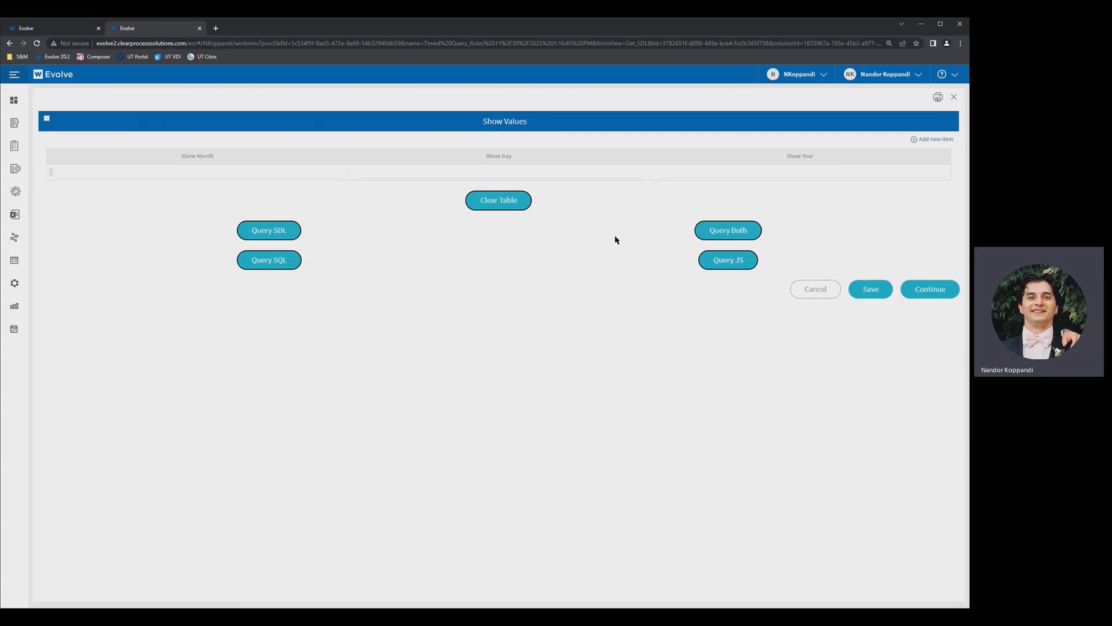
Compare Query Both with separate runs of Query SDL and Query SQL, clearing the table after each test.
click(700, 233)
click(522, 211)
click(301, 236)
click(291, 268)
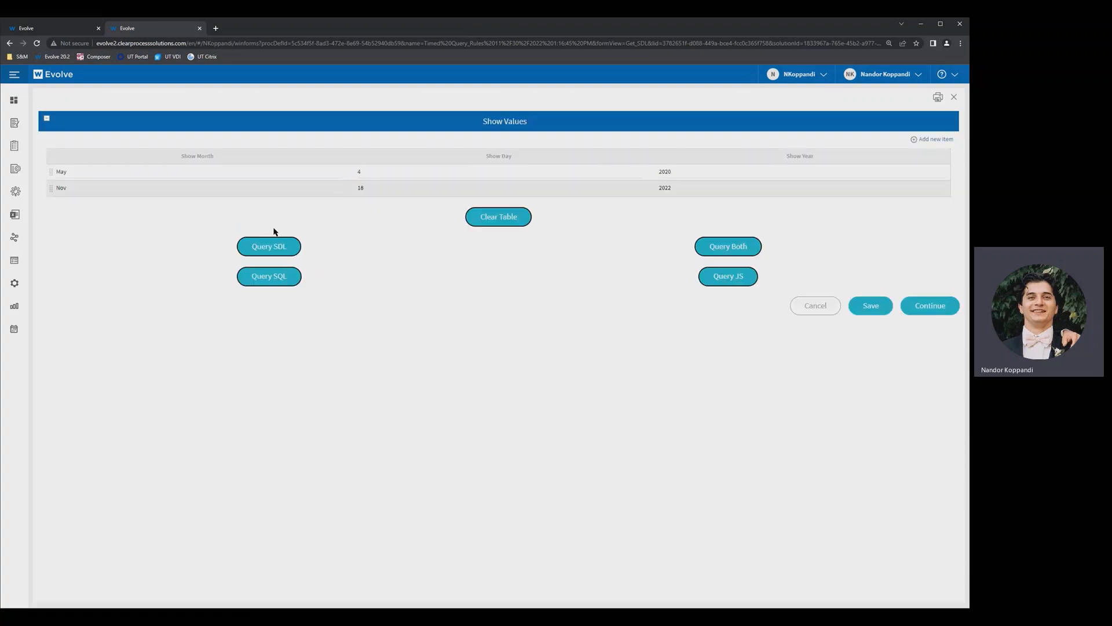
click(497, 229)
Test Query Both again, clear its rows, and run Query JS on the empty table for comparison.
click(712, 235)
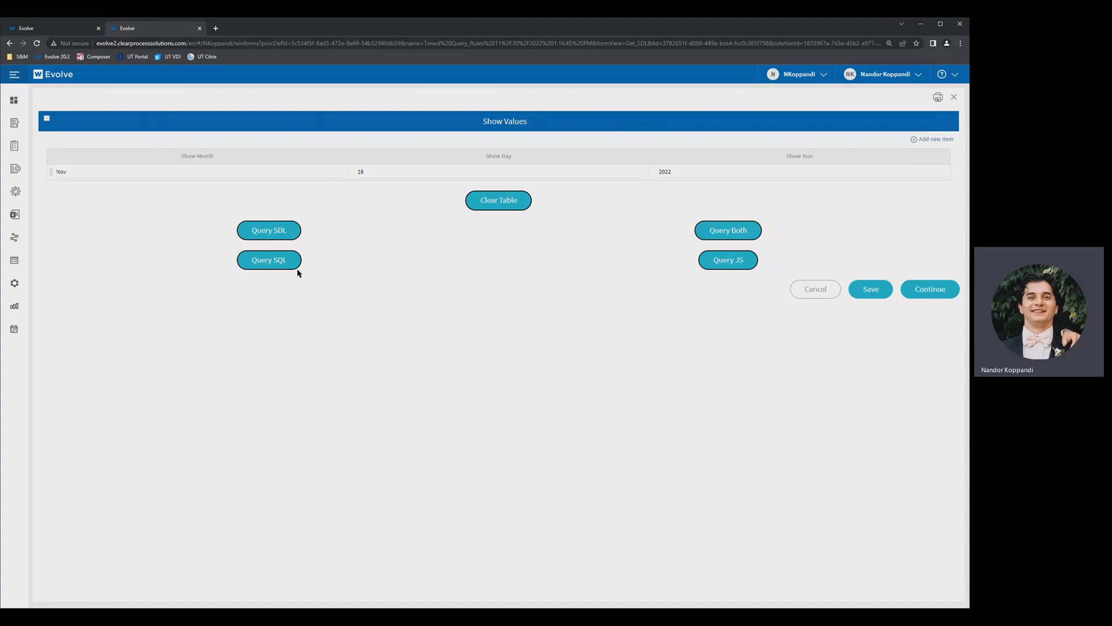
click(473, 208)
click(725, 266)
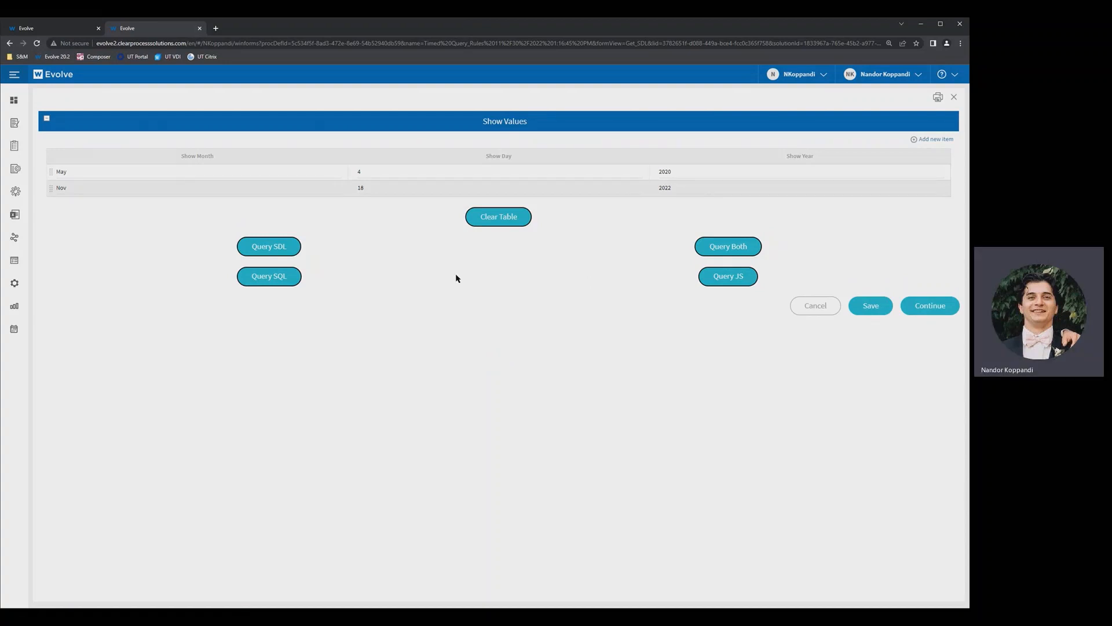
Switch to the form composer and review the properties of the Query_SDL_Data and Query_SQL_Data queries.
click(57, 32)
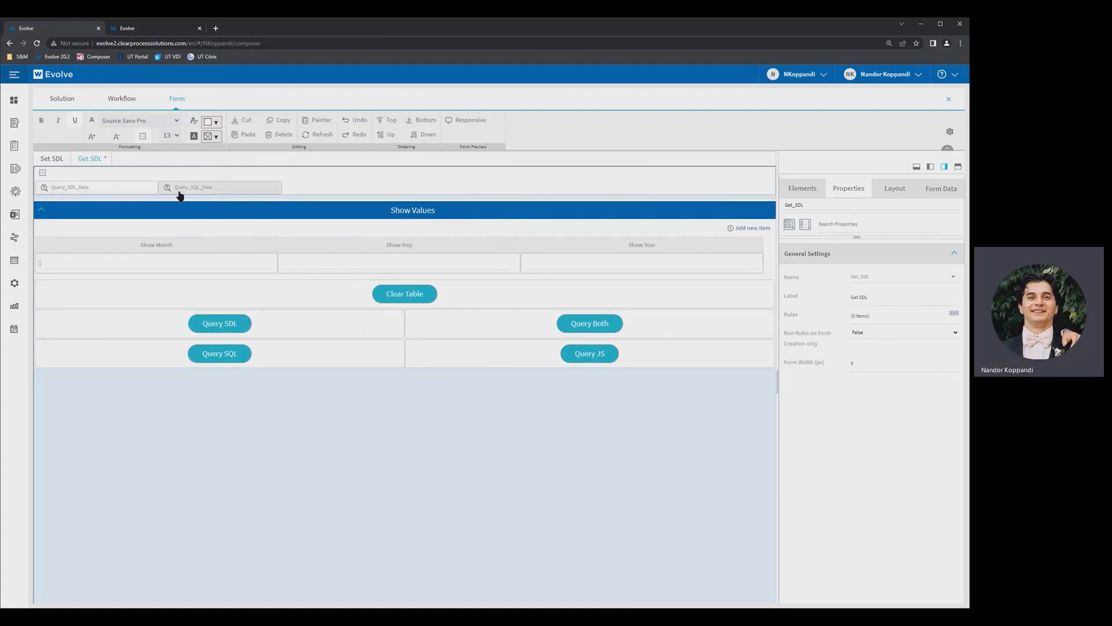
click(139, 191)
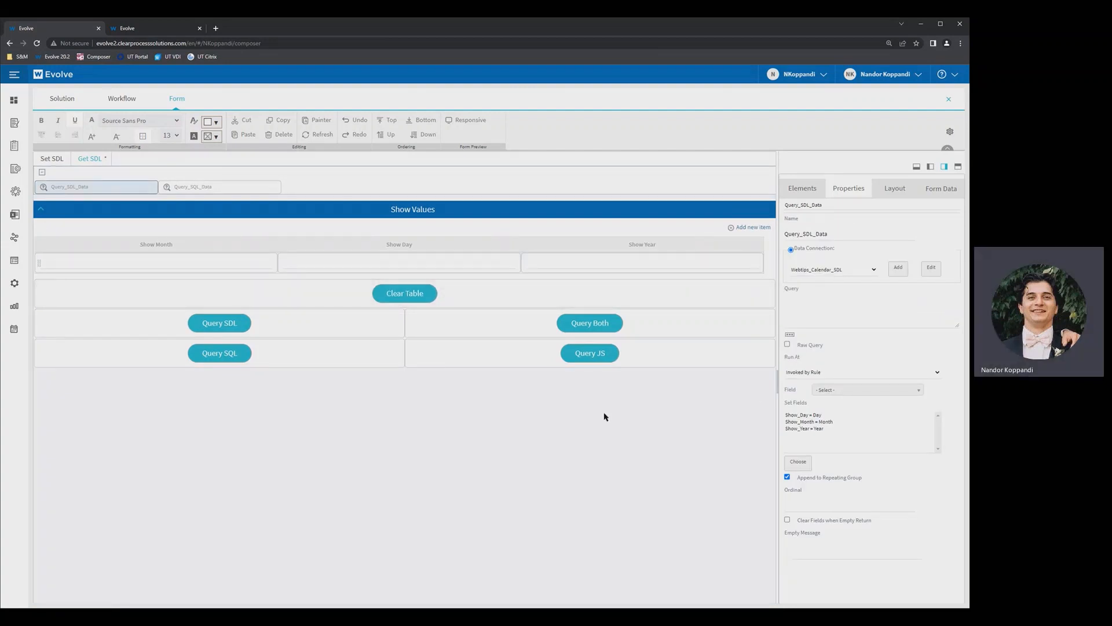
click(258, 190)
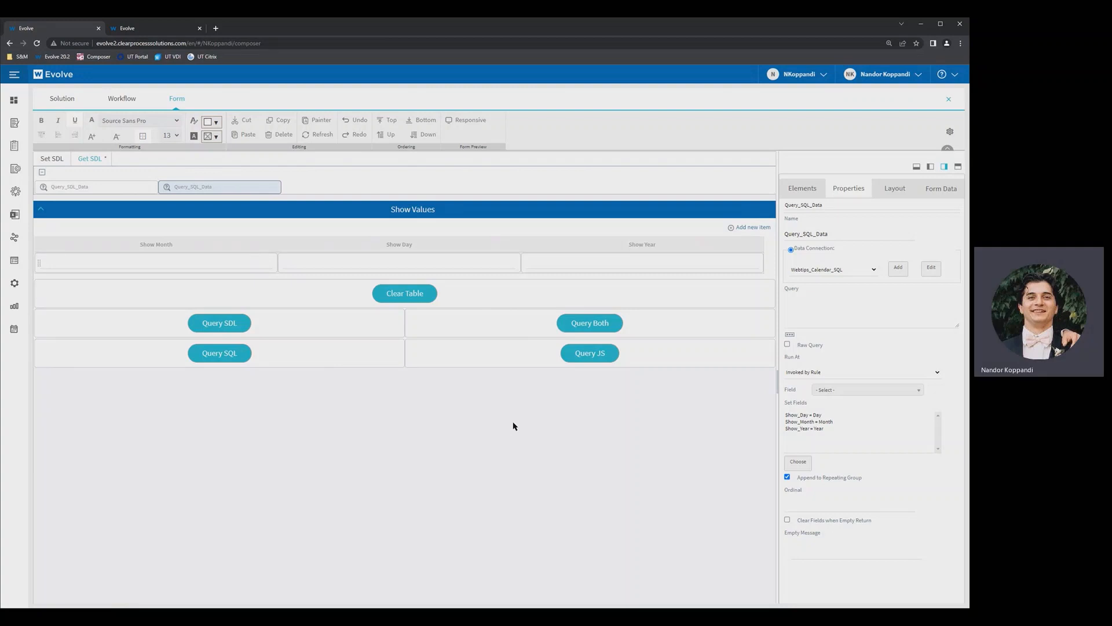
Inspect the rules attached to the Query SDL, Query SQL and Query Both buttons.
click(360, 333)
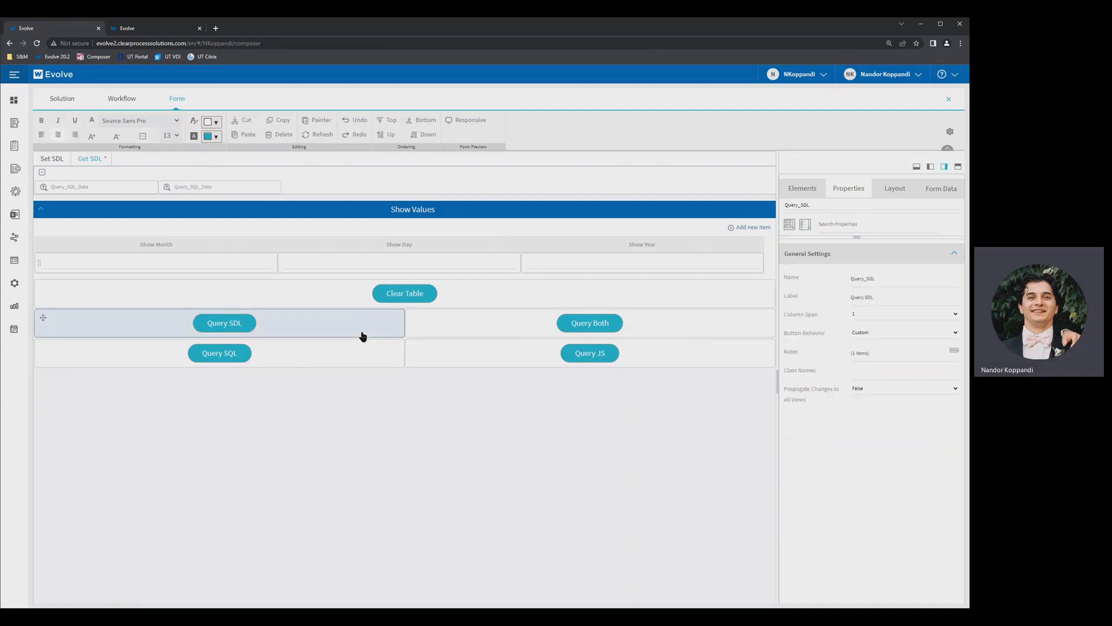
click(954, 351)
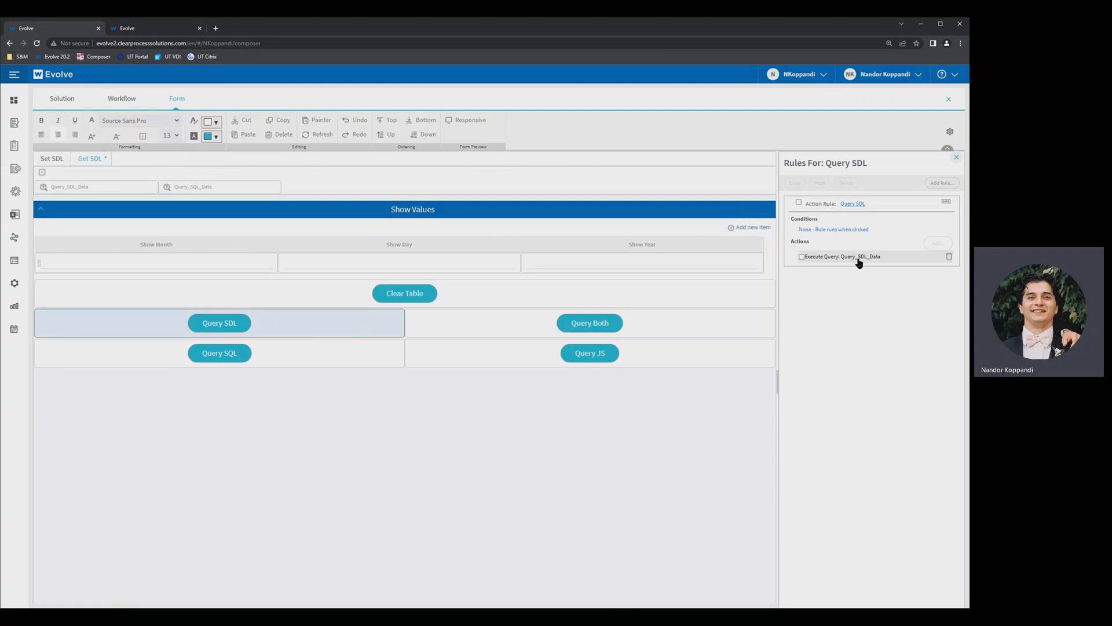
click(335, 352)
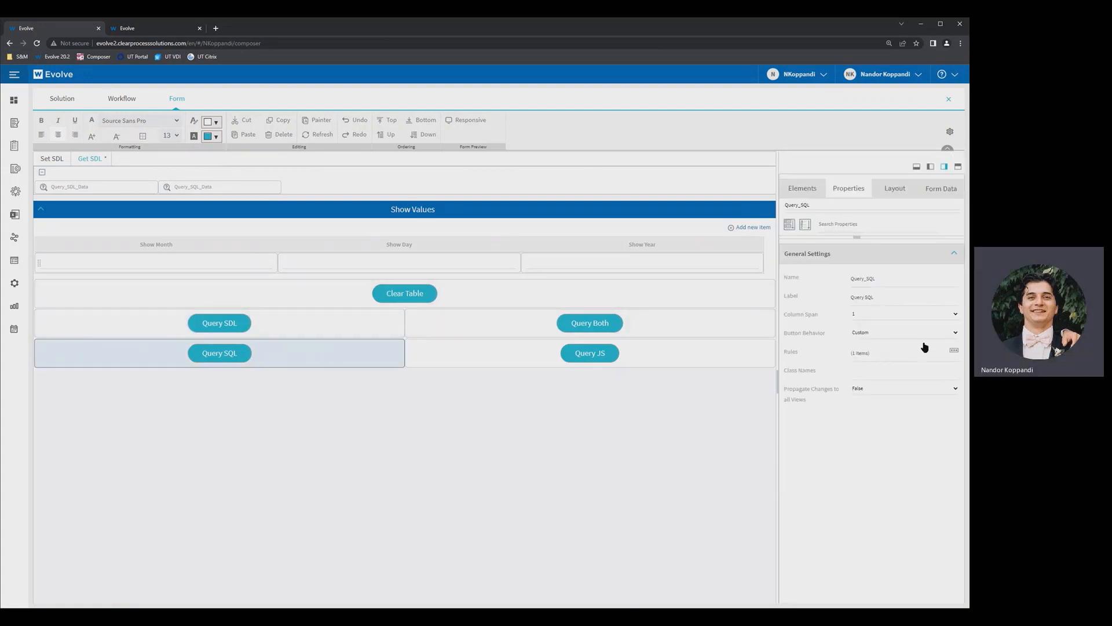
click(954, 350)
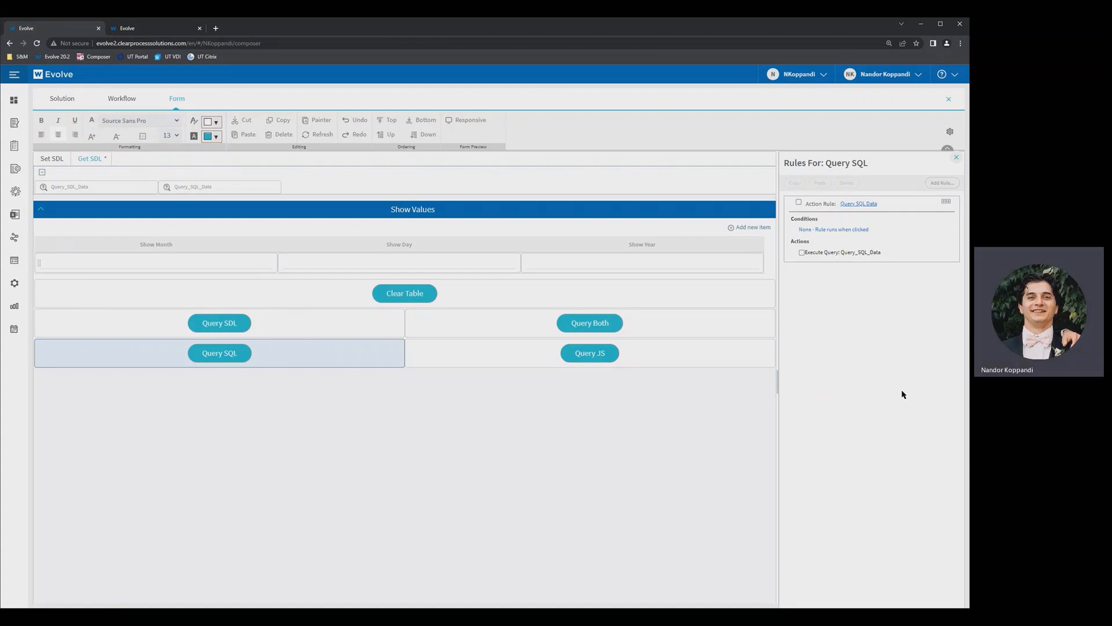
click(683, 333)
click(954, 352)
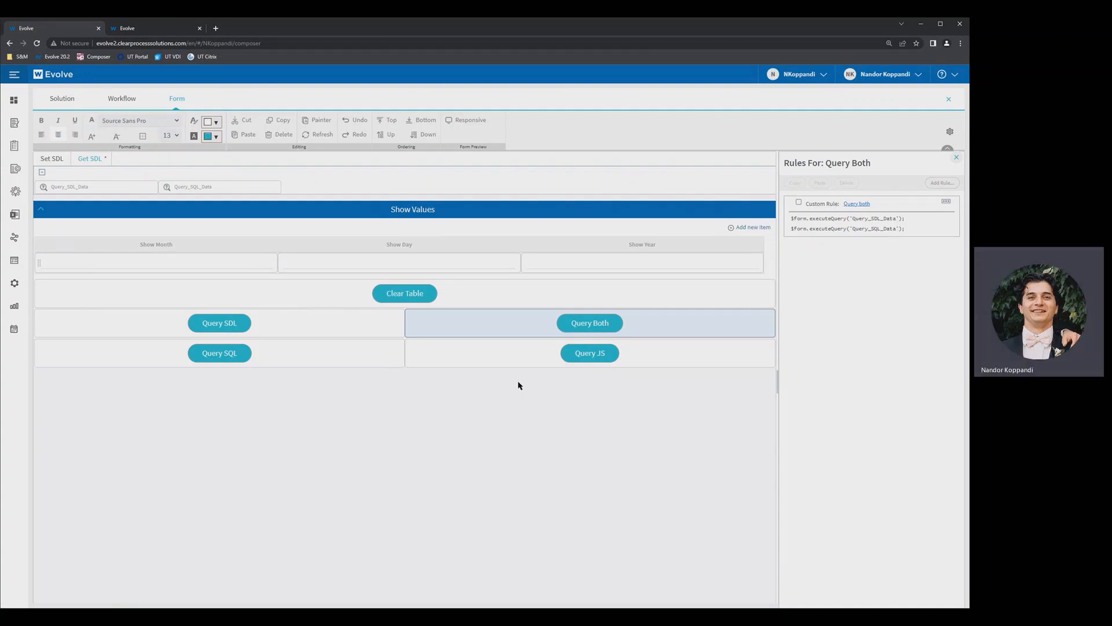
View the JavaScript code behind the Query SQL button's action rule and close it without changes.
click(376, 368)
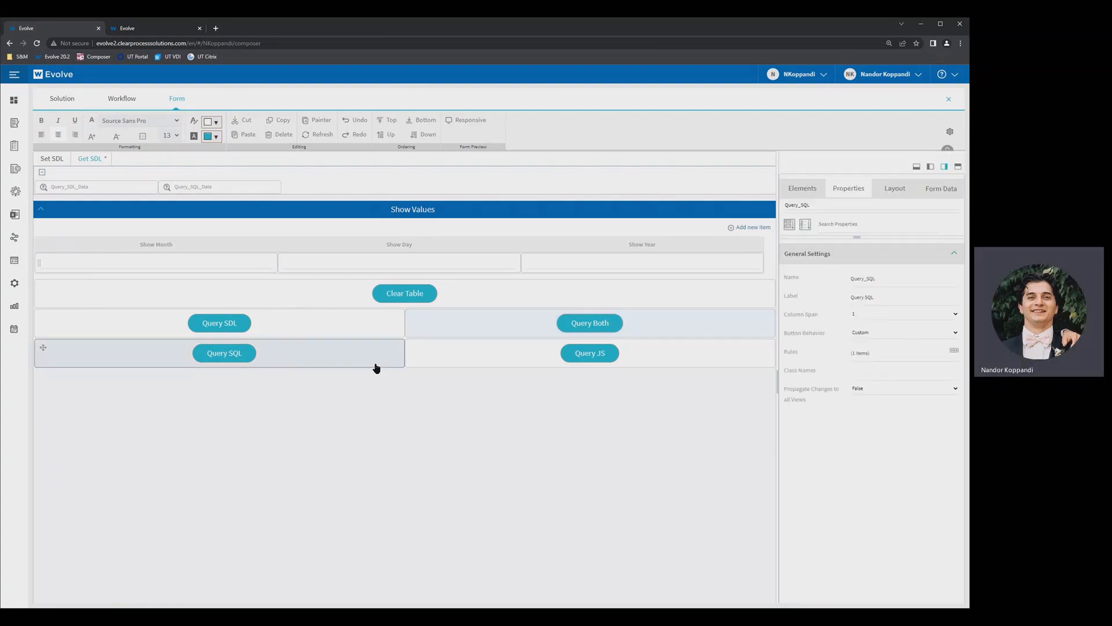
click(955, 351)
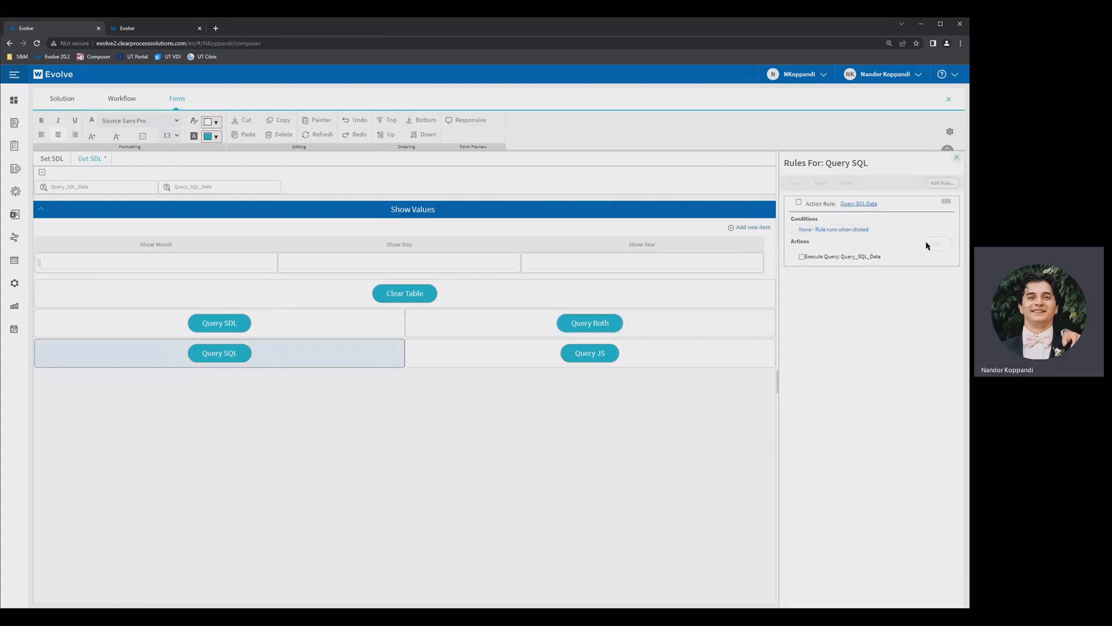
click(948, 203)
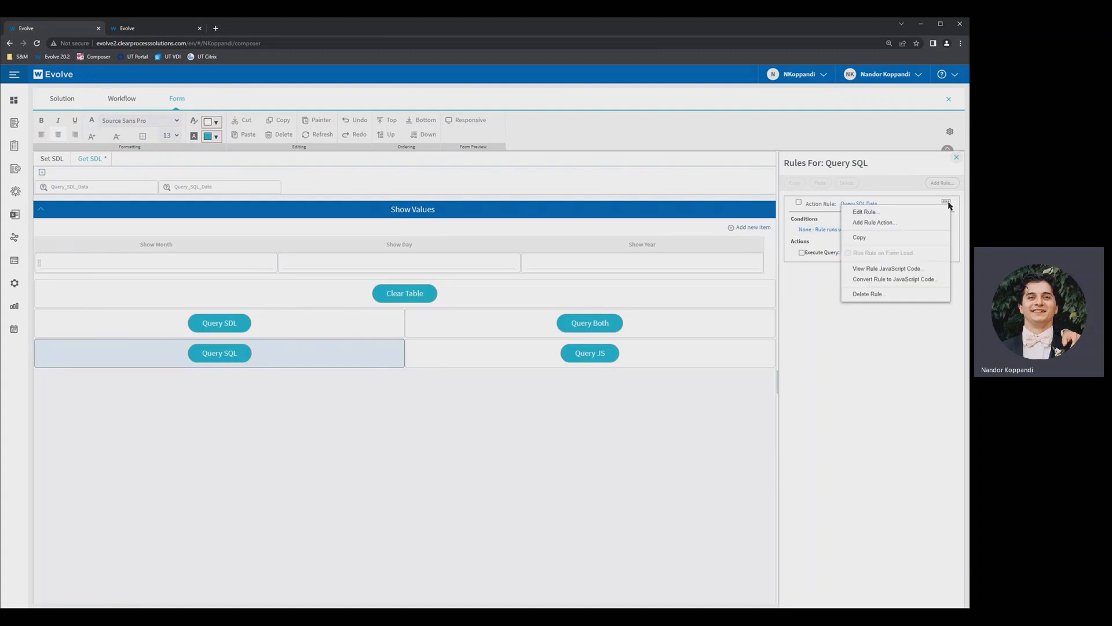
click(934, 268)
drag(484, 314, 339, 313)
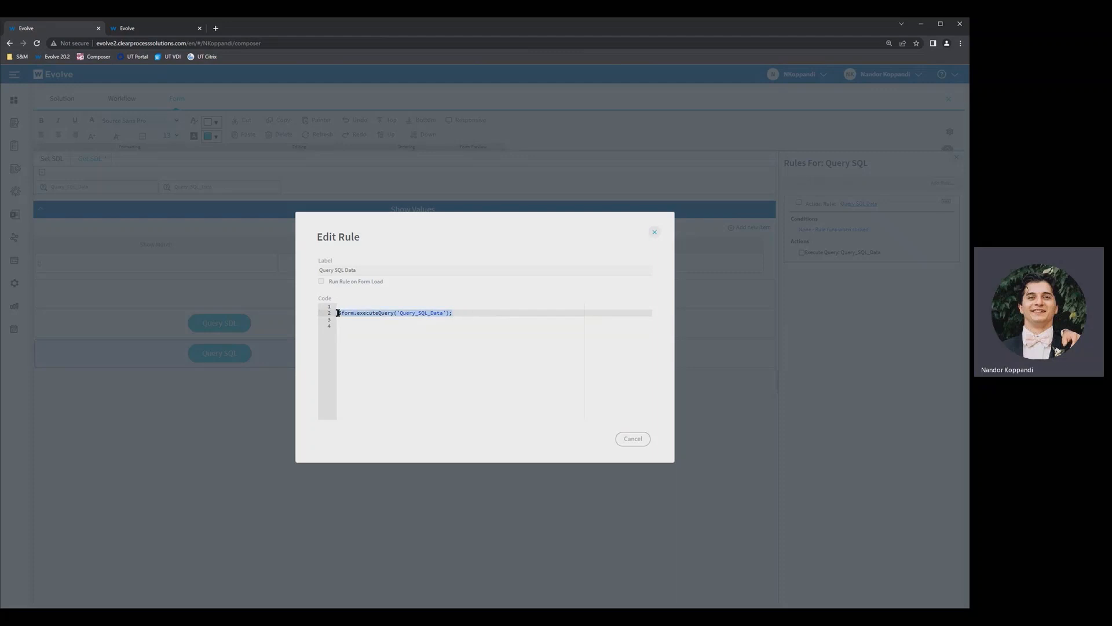
click(632, 439)
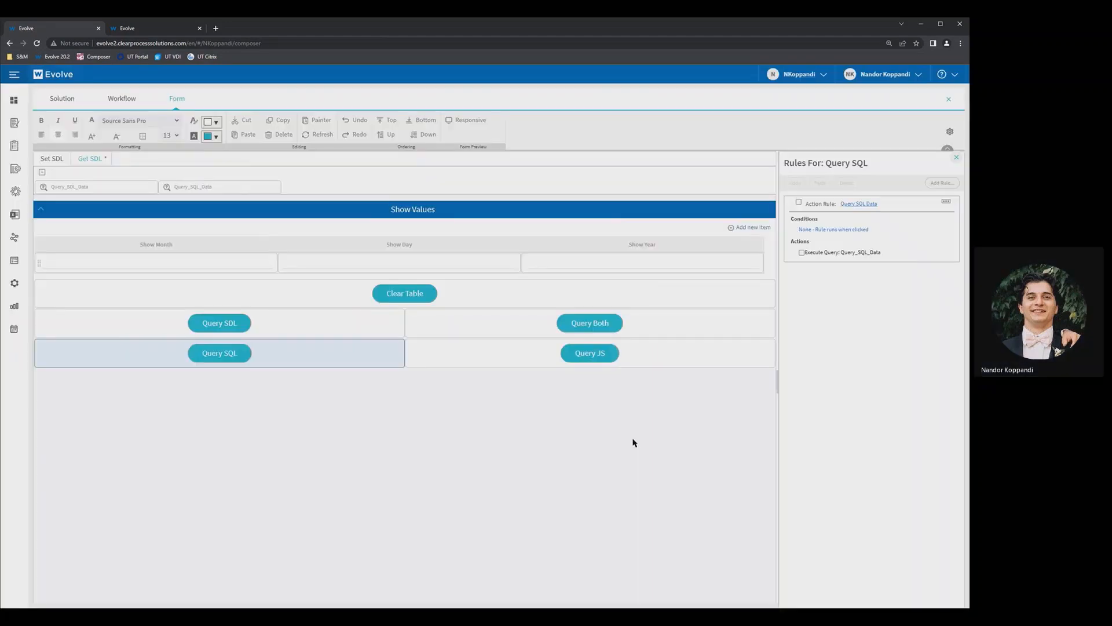
click(634, 442)
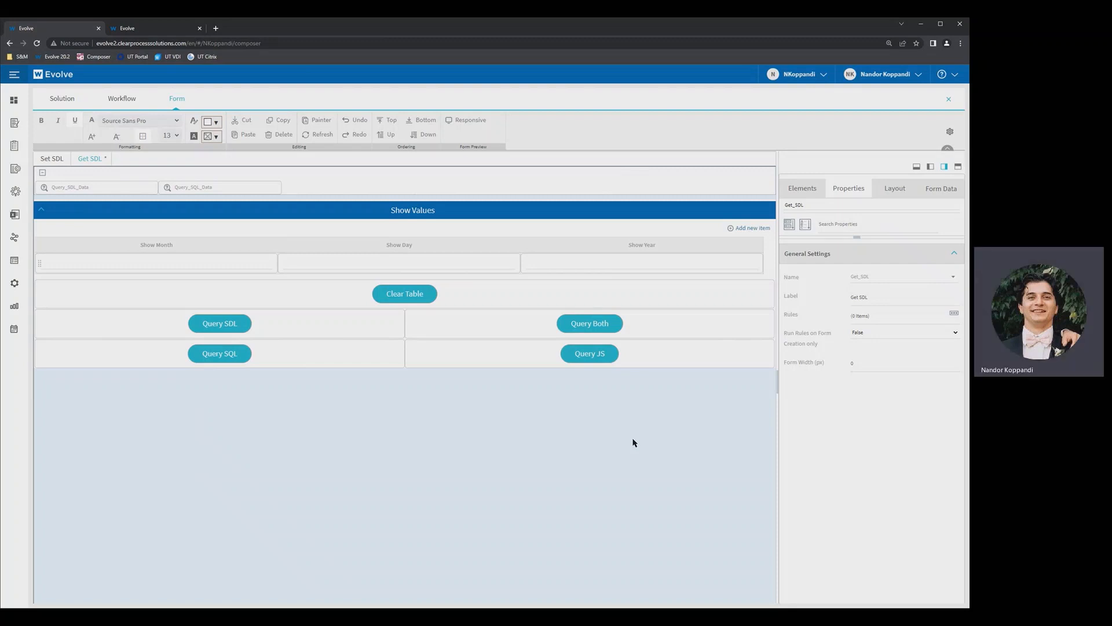
Open the code of the custom rule attached to the Query JS button.
click(649, 333)
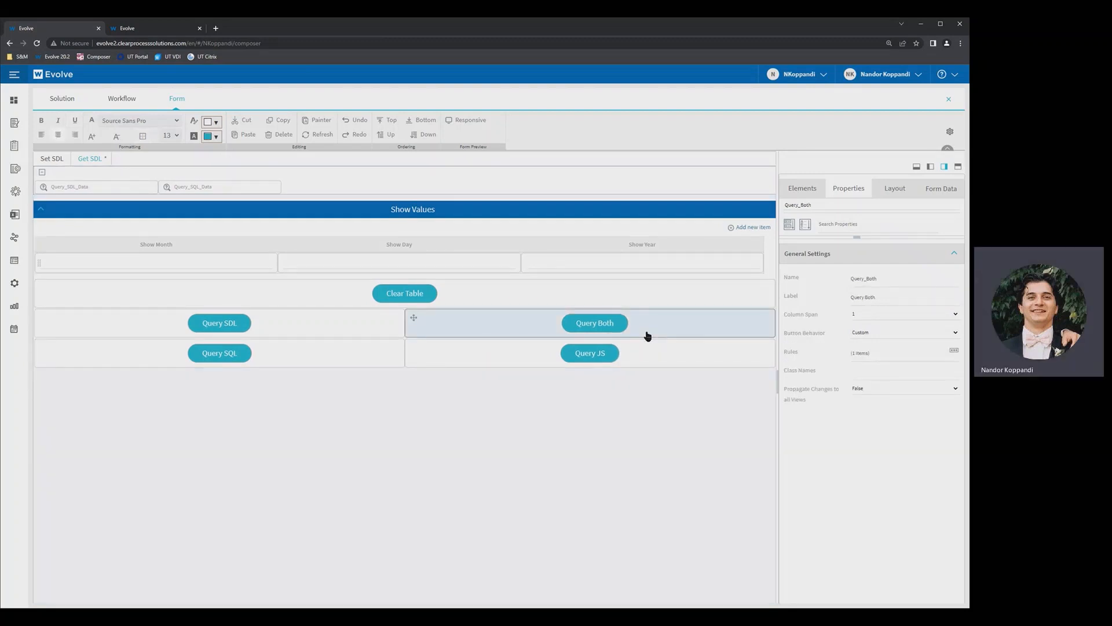
click(615, 353)
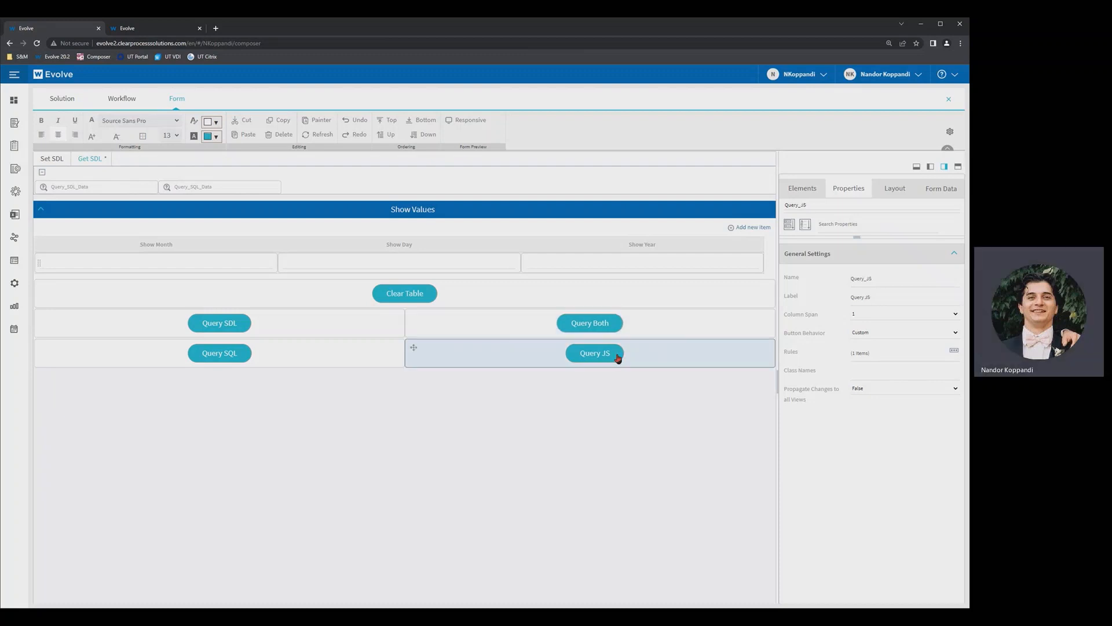
click(955, 352)
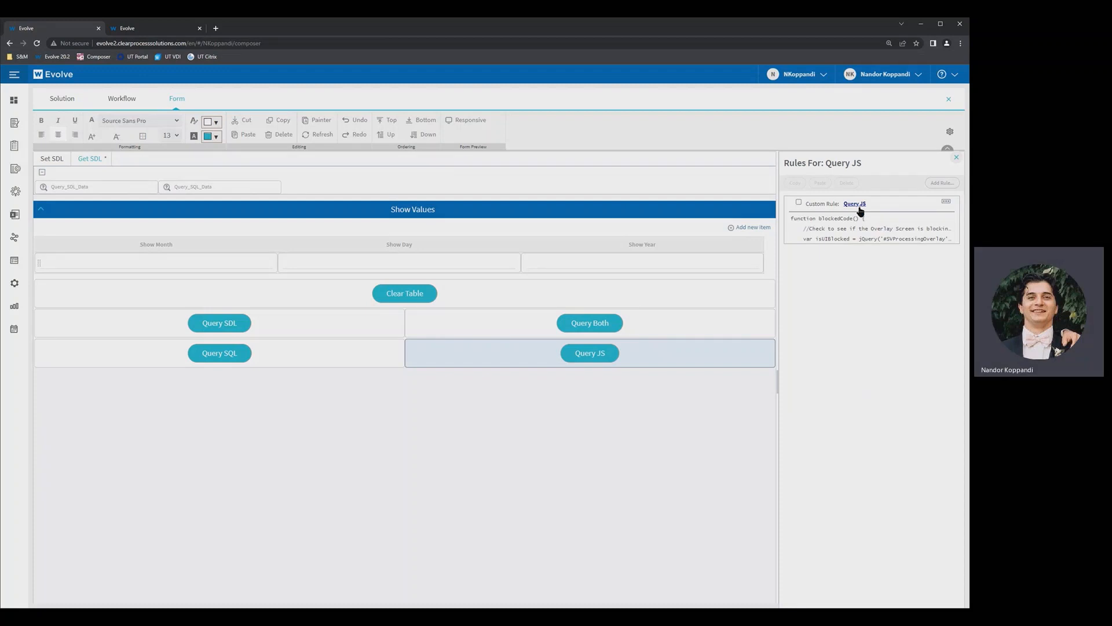
click(859, 207)
click(547, 391)
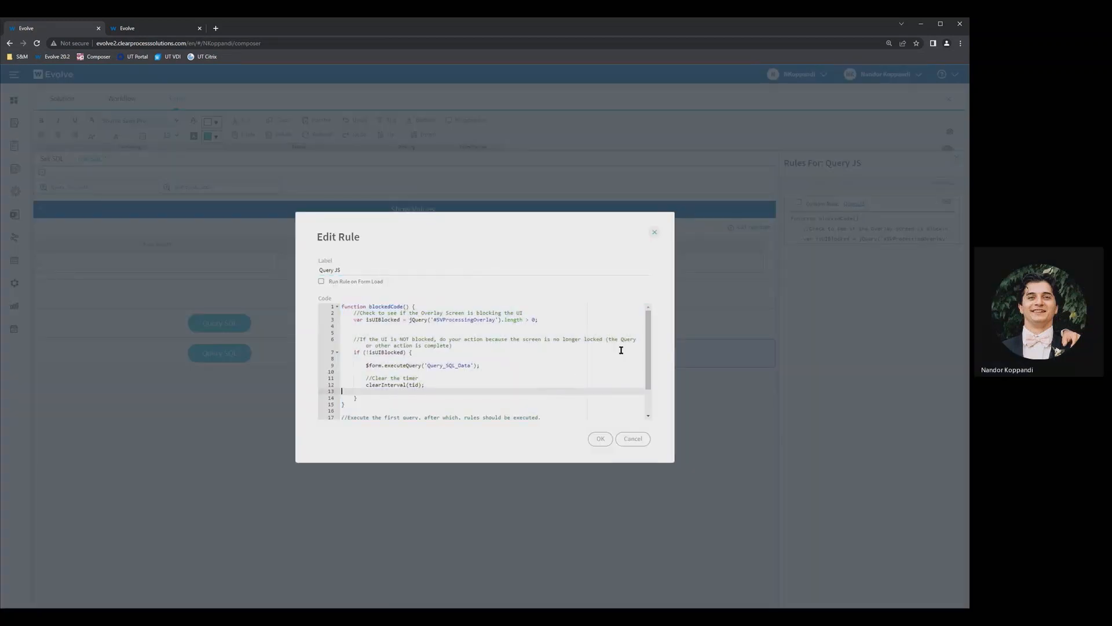
Examine the rule code that executes the first query and the timer that calls blockedCode every 250 milliseconds.
scroll(648, 342, down, 1)
scroll(649, 342, down, 2)
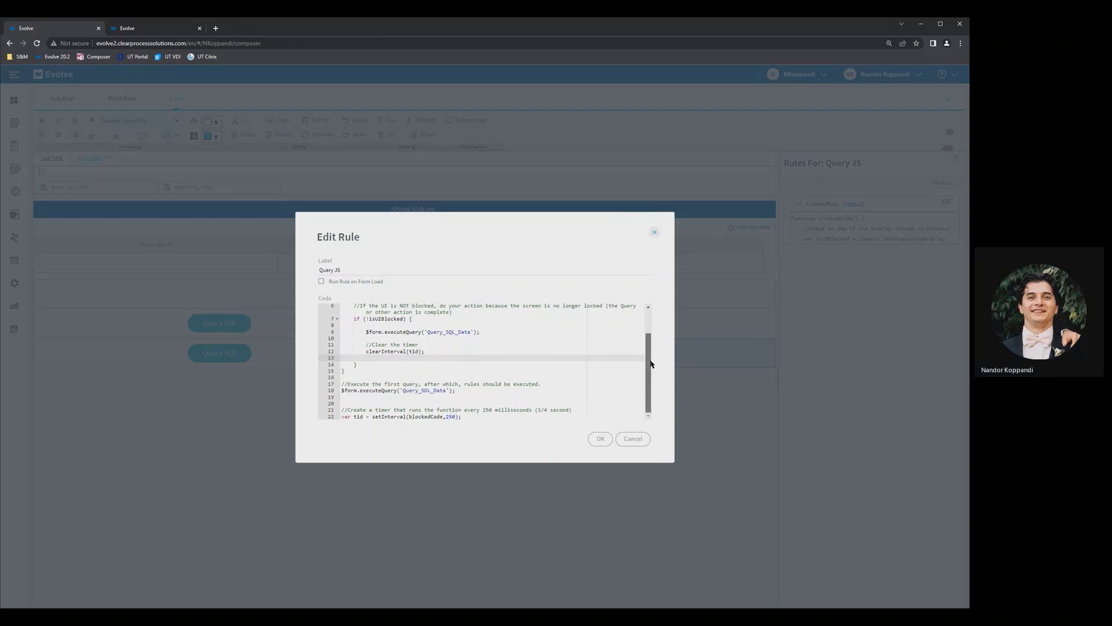
click(611, 404)
click(622, 393)
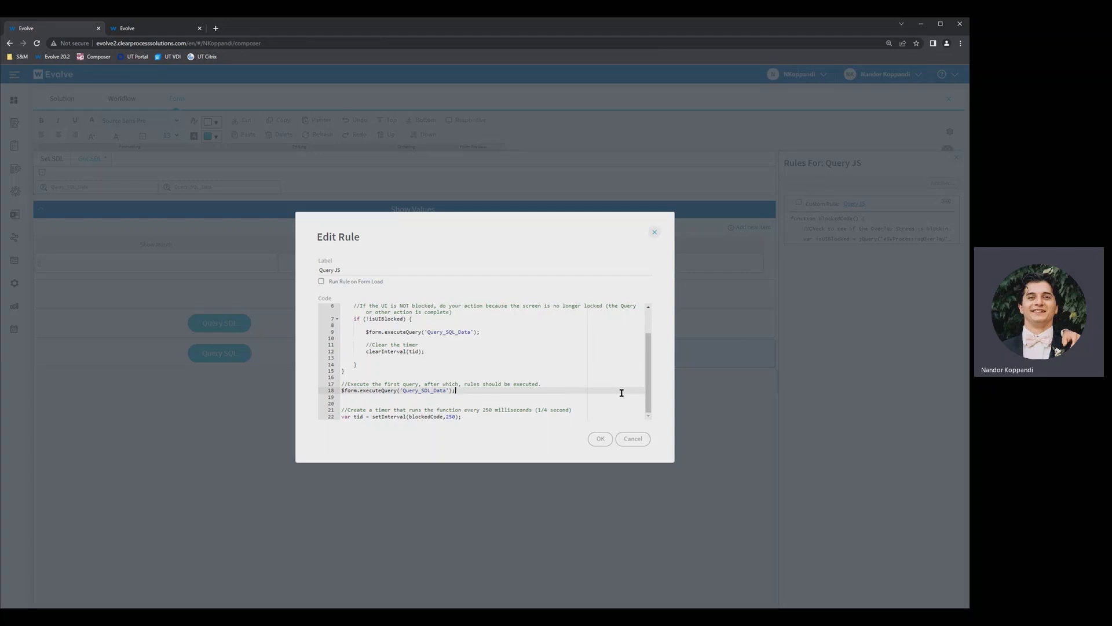
drag(419, 392, 430, 392)
click(489, 418)
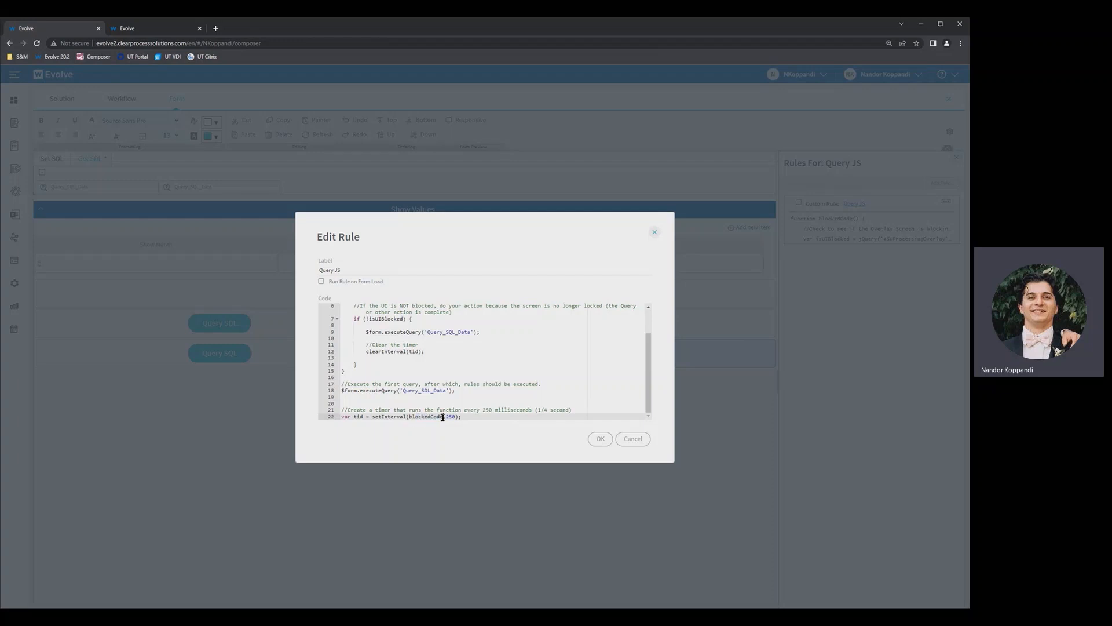
drag(445, 417, 459, 417)
drag(649, 388, 648, 385)
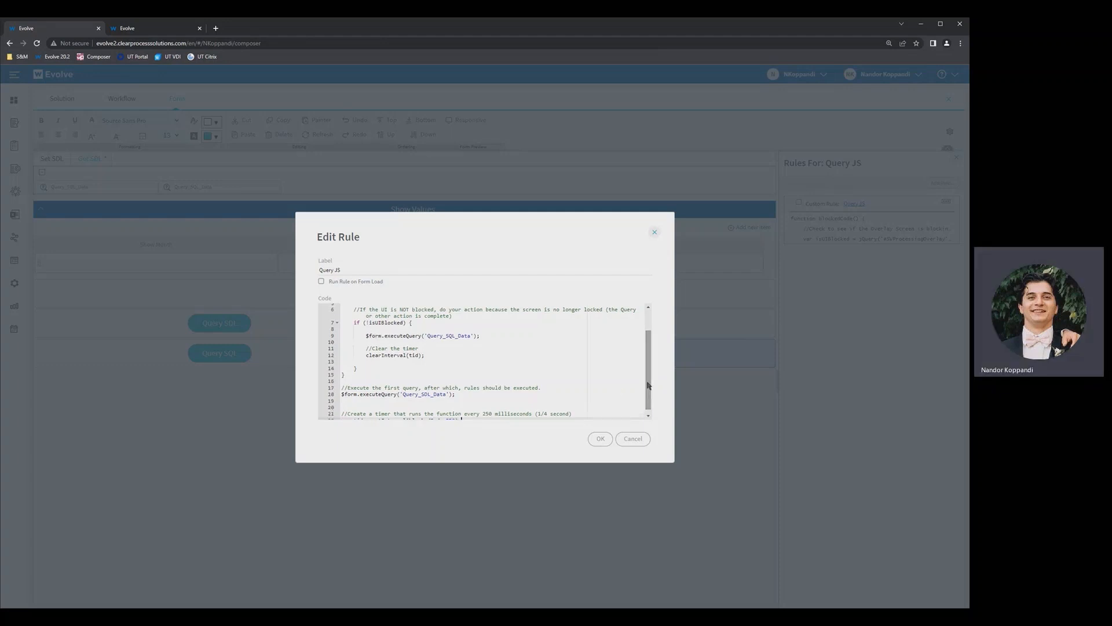
drag(502, 394, 425, 394)
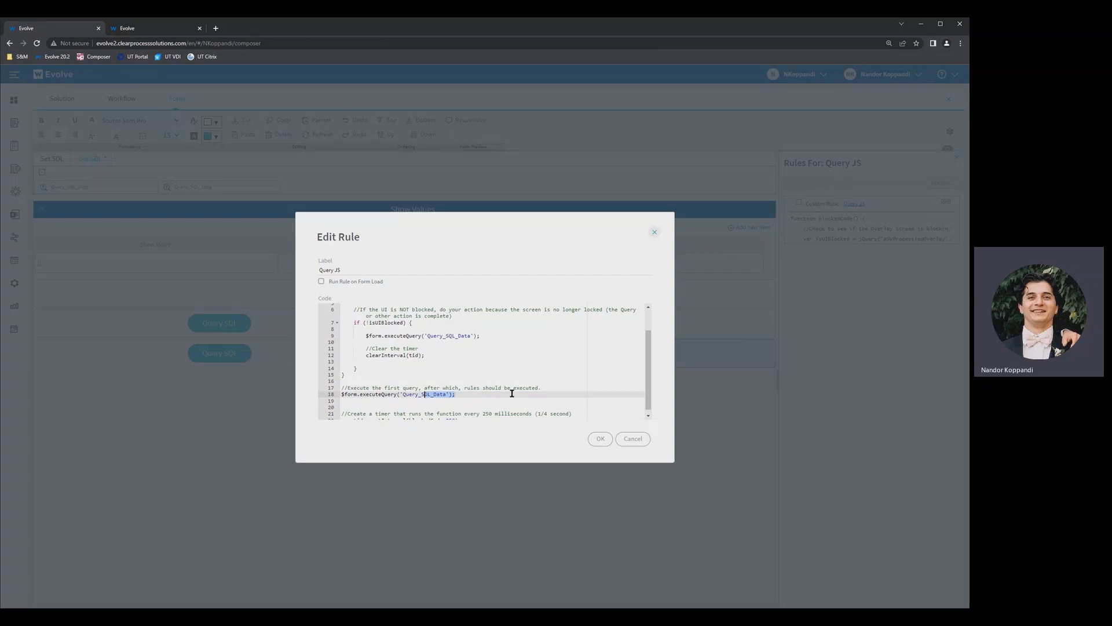
double_click(487, 414)
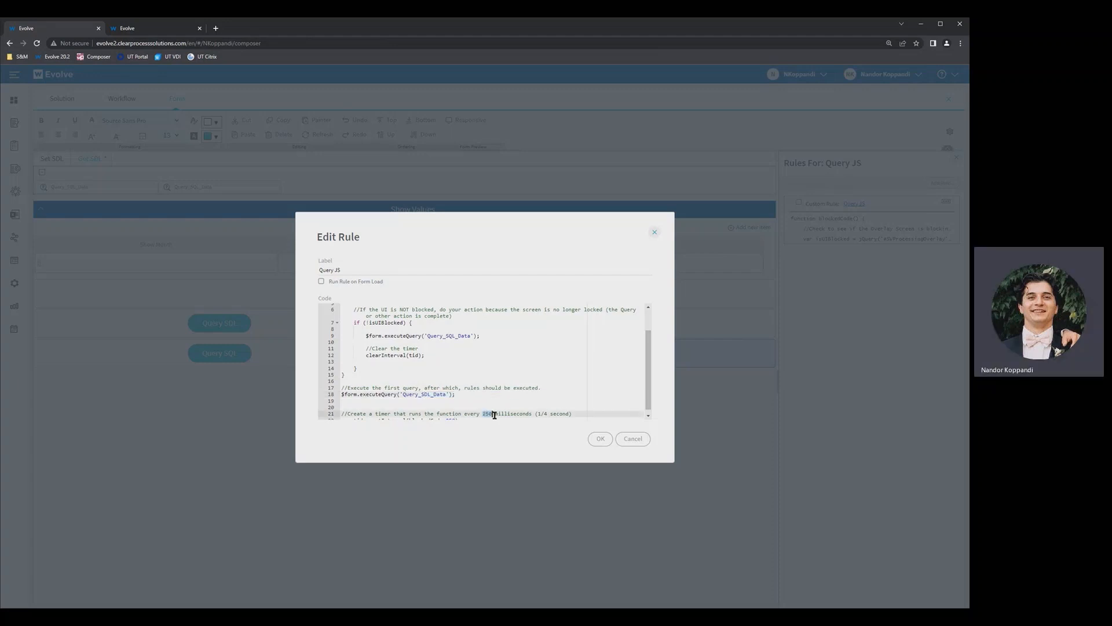
click(540, 414)
Examine the blockedCode function's overlay check and second query call, and close the rule without changes.
drag(650, 376, 650, 369)
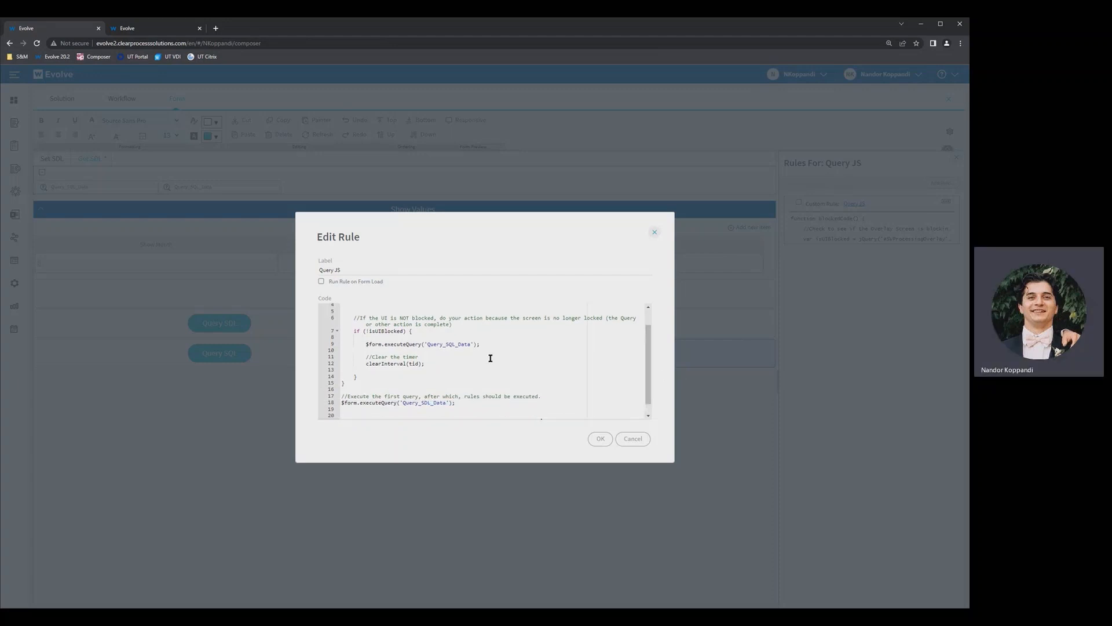
drag(491, 347, 434, 345)
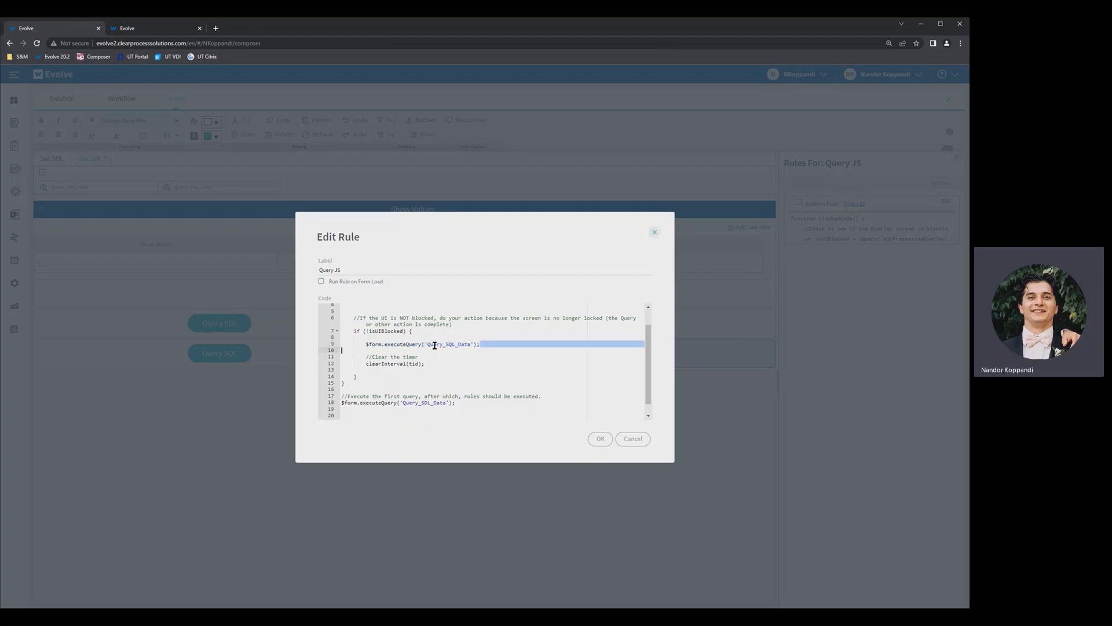
drag(649, 345, 650, 342)
drag(650, 339, 649, 324)
click(593, 364)
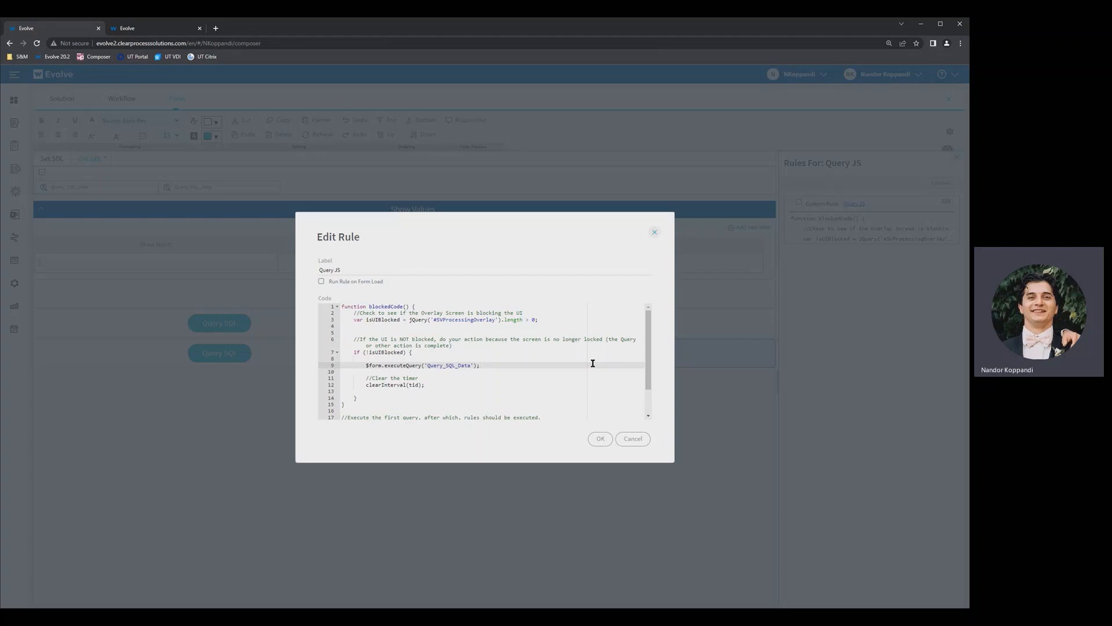
click(638, 443)
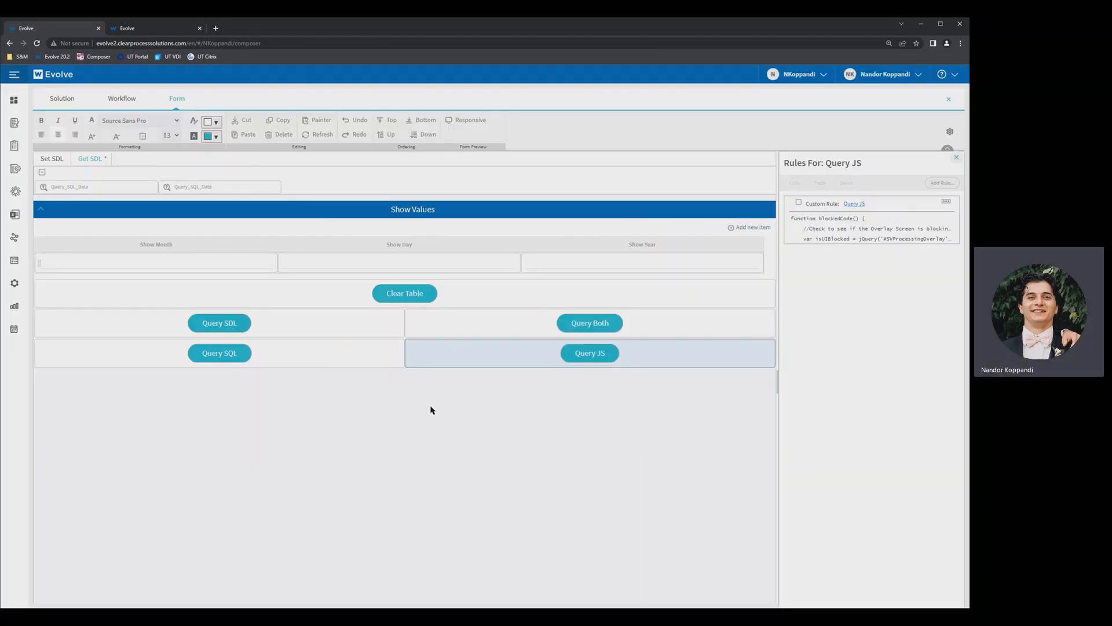
Review the Query_SDL_Data query's run and field settings again, and select the Query Both button.
click(121, 191)
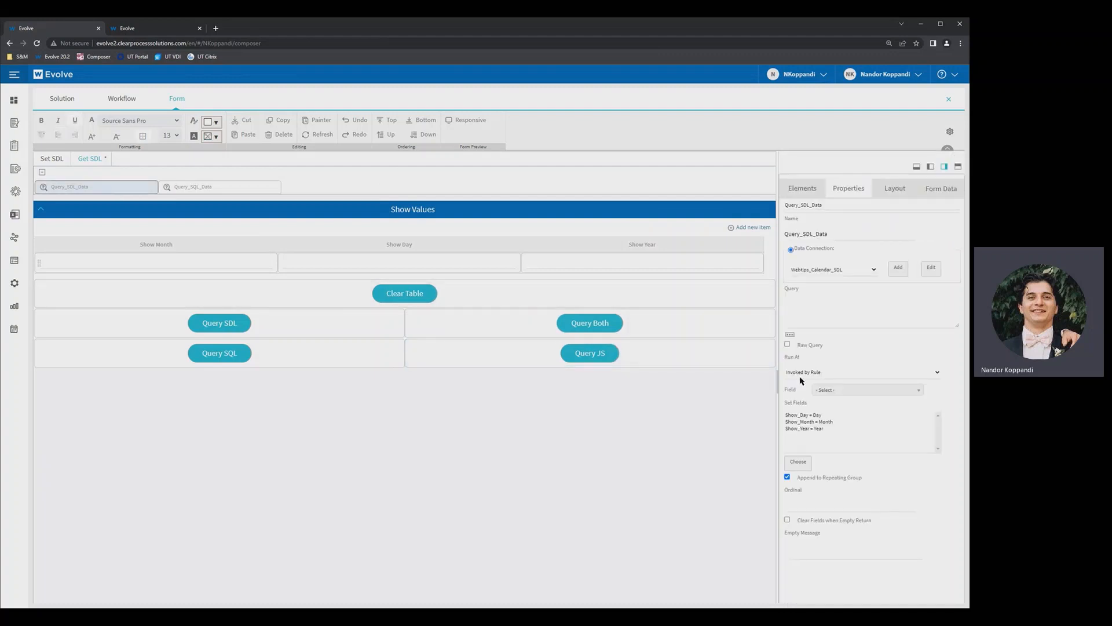
click(807, 500)
click(328, 355)
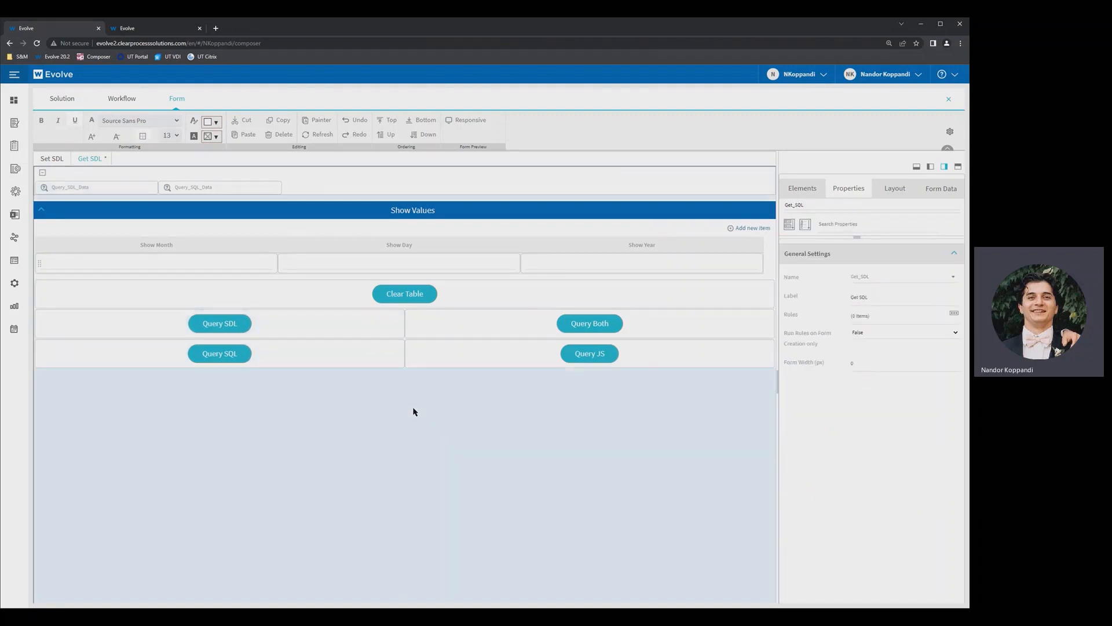
click(472, 331)
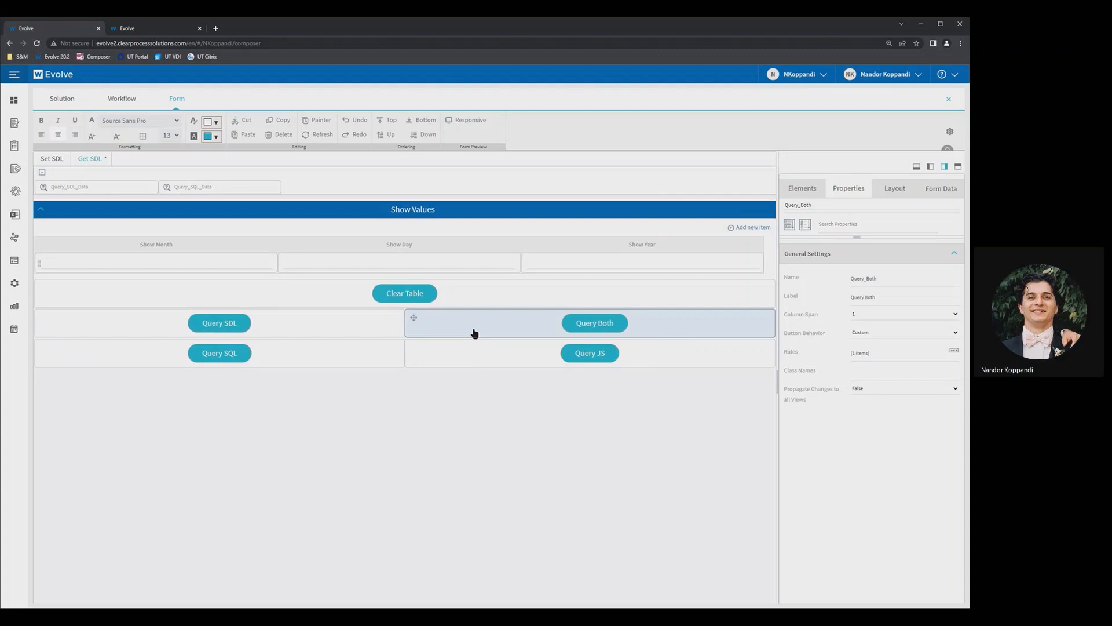
Return to the running form, clear the table, and test Query Both and Query JS once more.
click(139, 29)
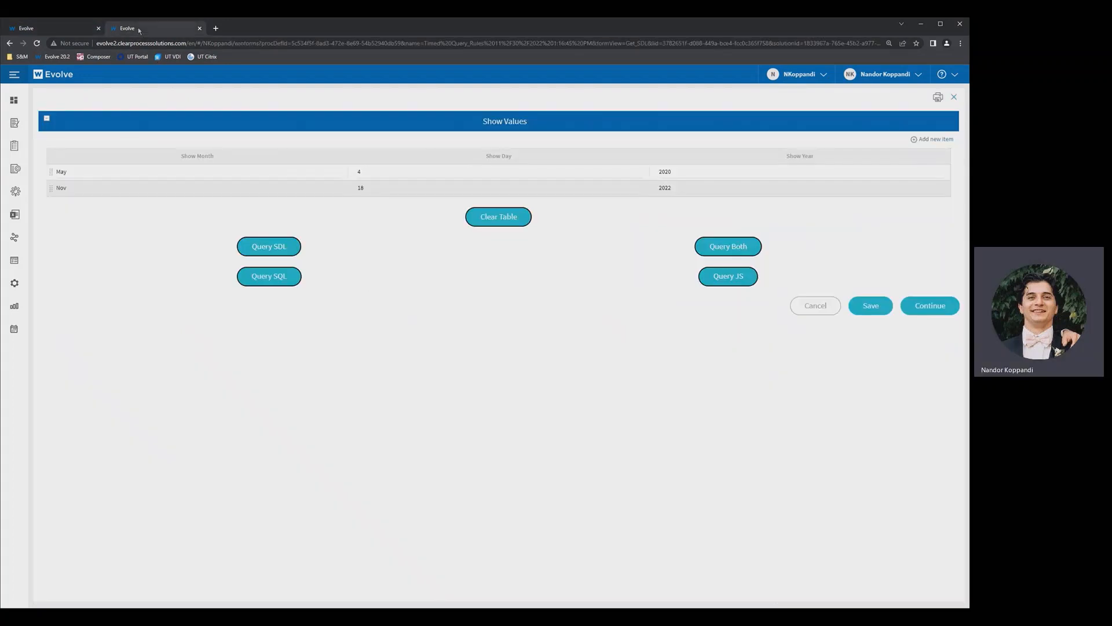
click(490, 217)
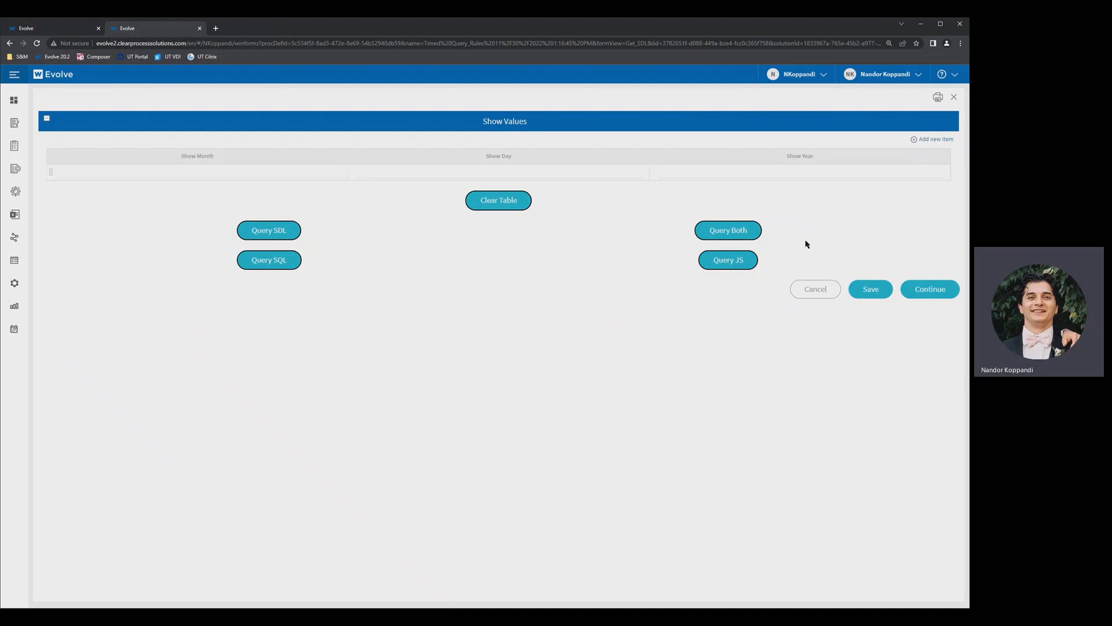
click(751, 232)
click(734, 261)
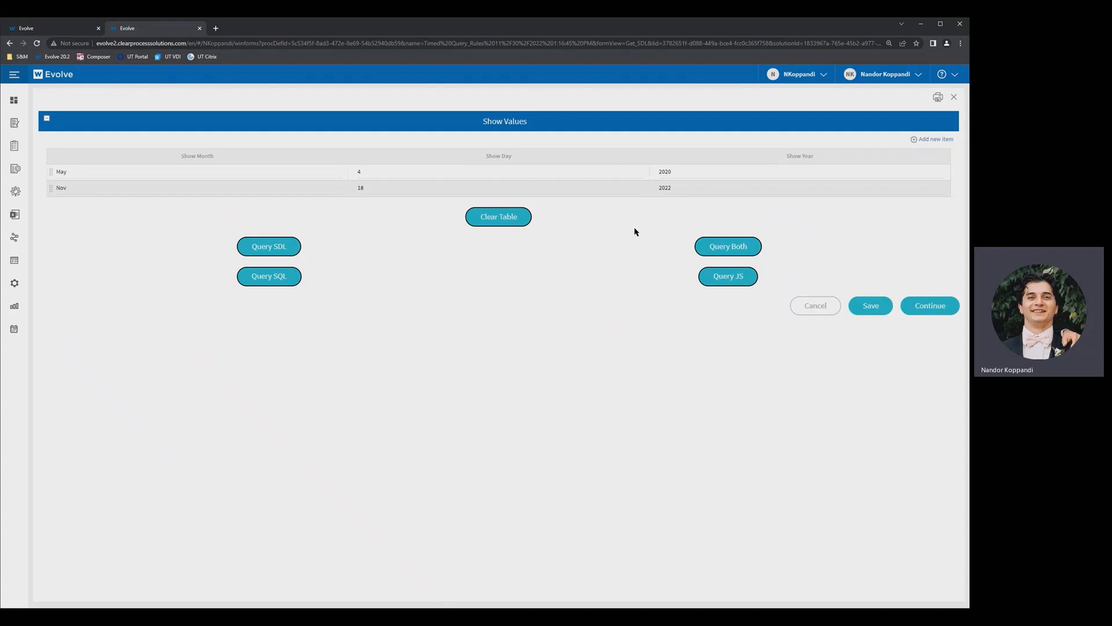